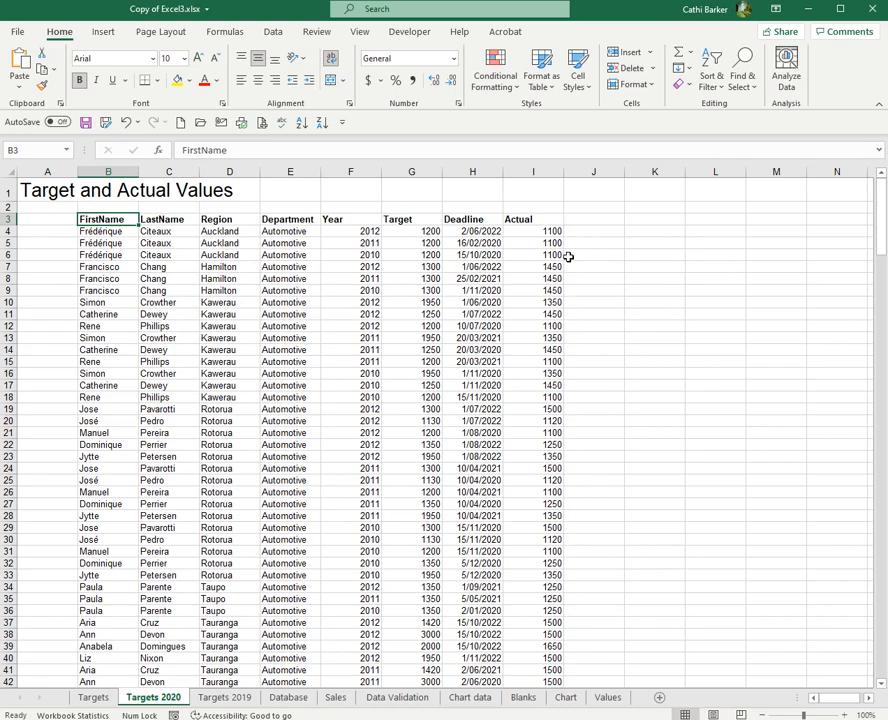
Add a record in the first empty row below the data, repeating row 273's first and last name, with region Whakatane and department Sales.
key("ctrl+Down")
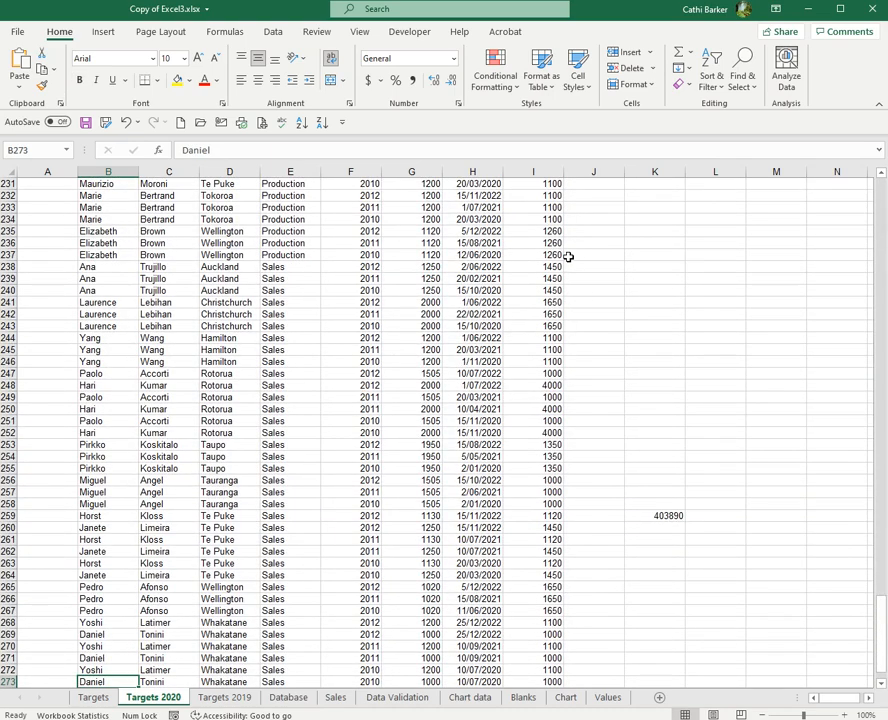
key("Down")
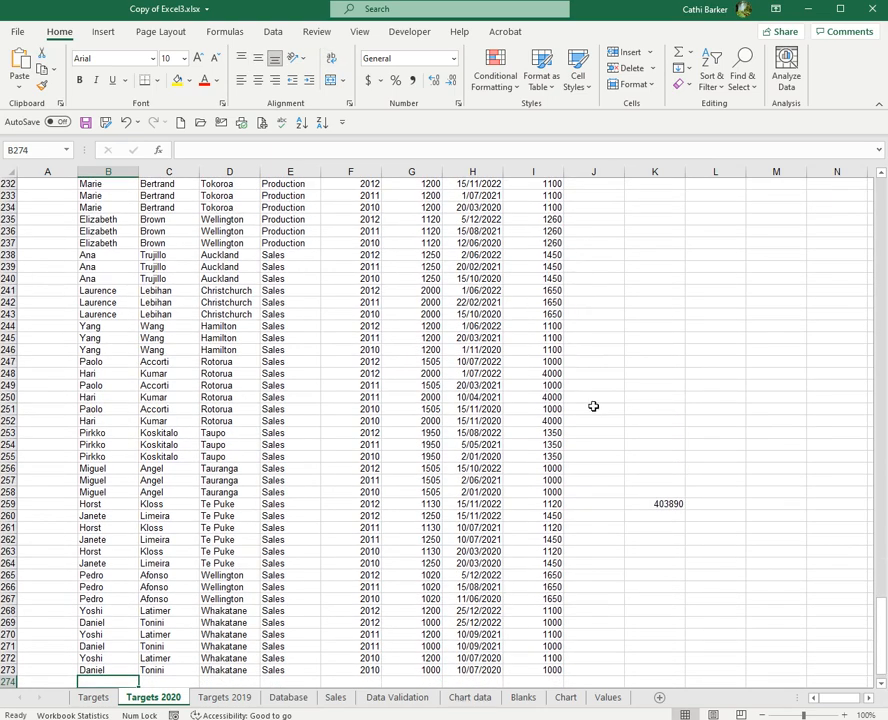
scroll(519, 508, "down", 4)
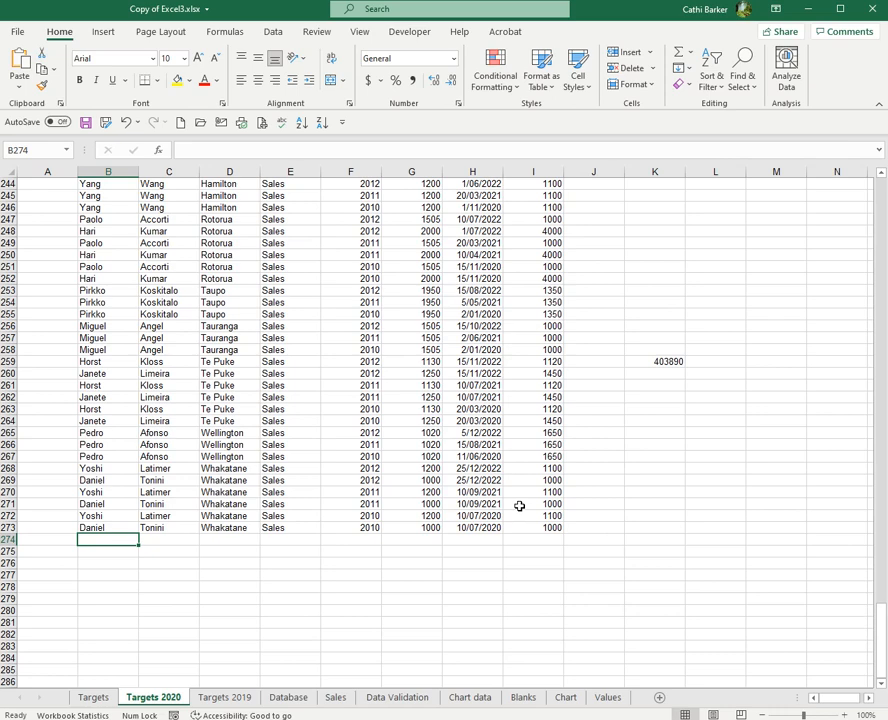
type("Daniel")
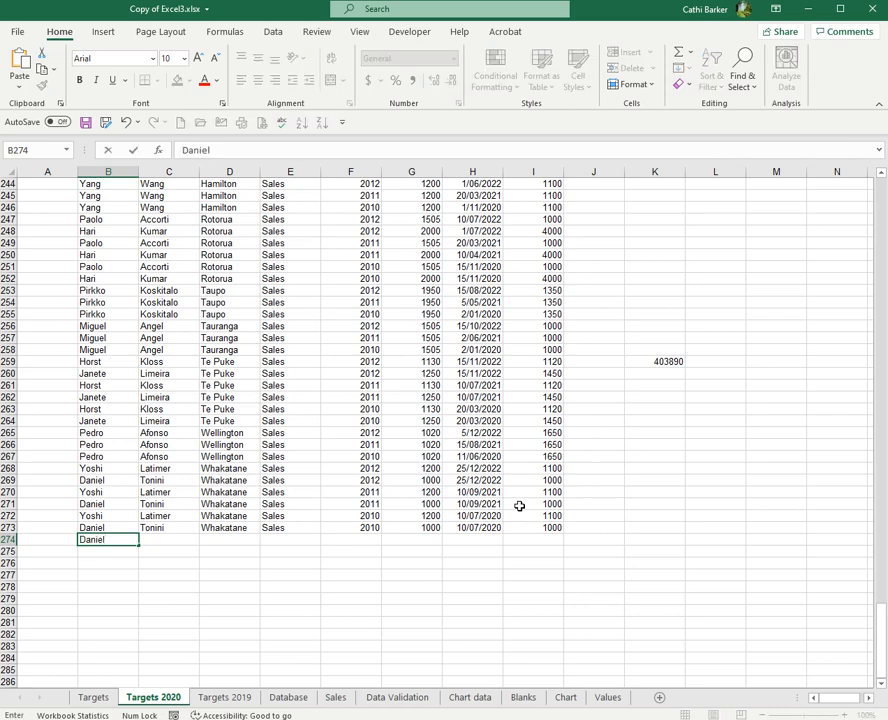
key("Tab")
type("Tonini")
key("Tab")
type("Whakatane")
key("Tab")
type("Sales")
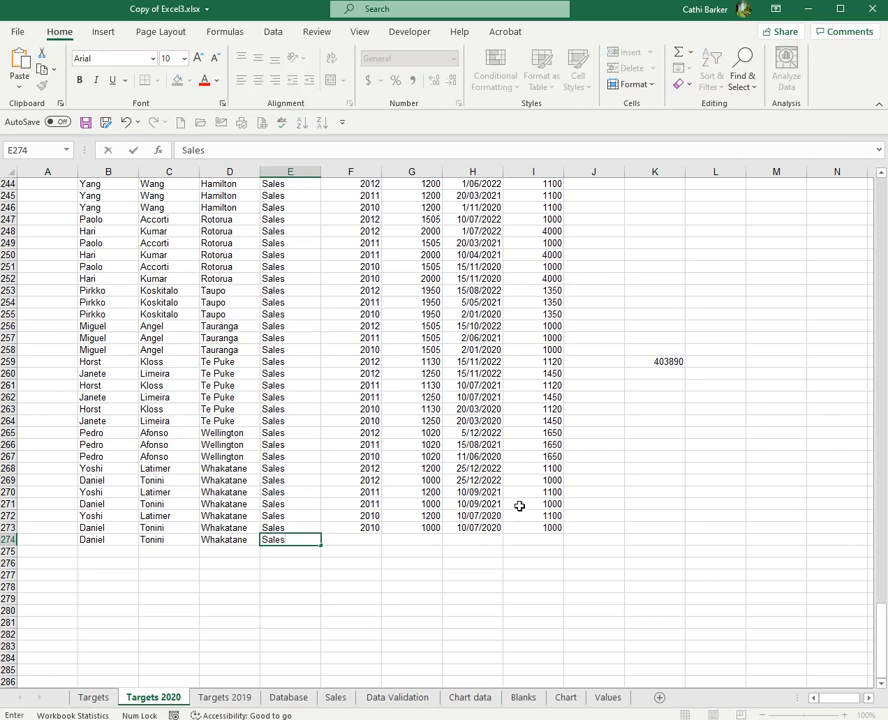
Enter 2010 as the year and 1000 as the target of the new record in row 274.
key("Tab")
type("2010")
key("Tab")
type("1000")
key("Tab")
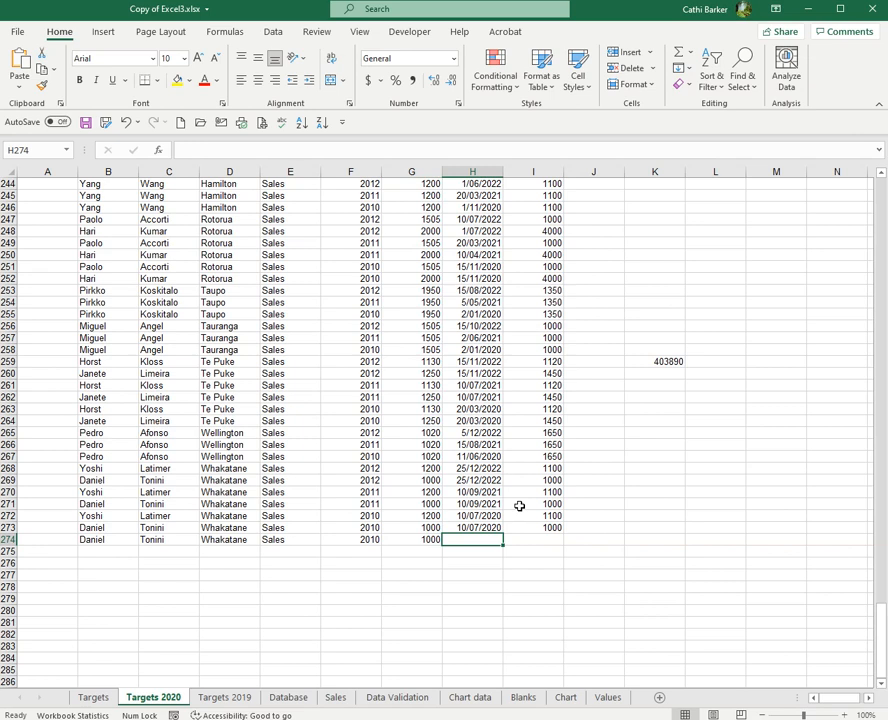
Insert the current date as the deadline in H274 and clear it again.
key("ctrl+semicolon")
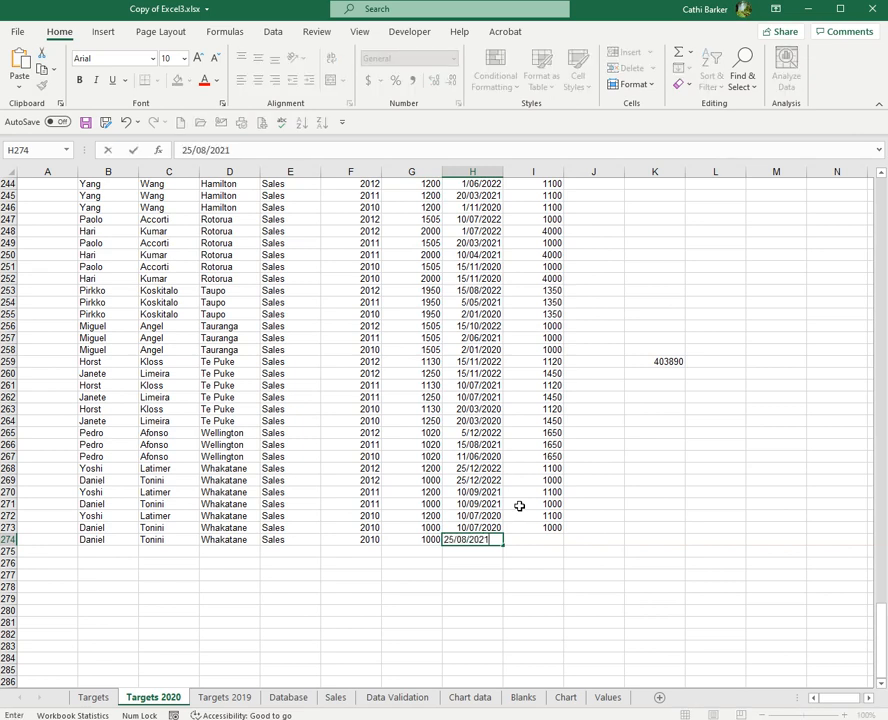
key("Return")
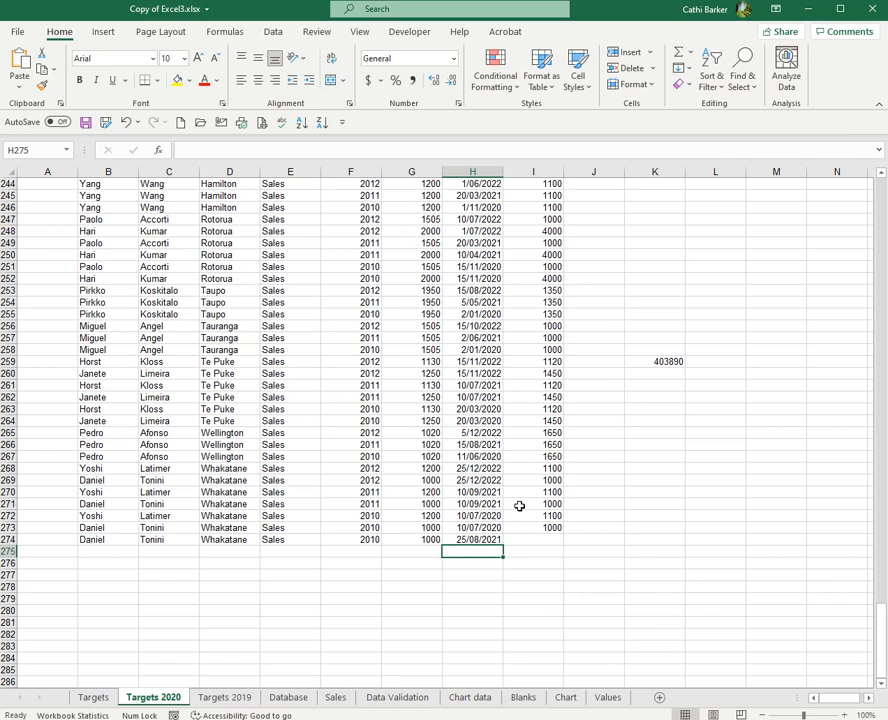
key("Up")
key("Delete")
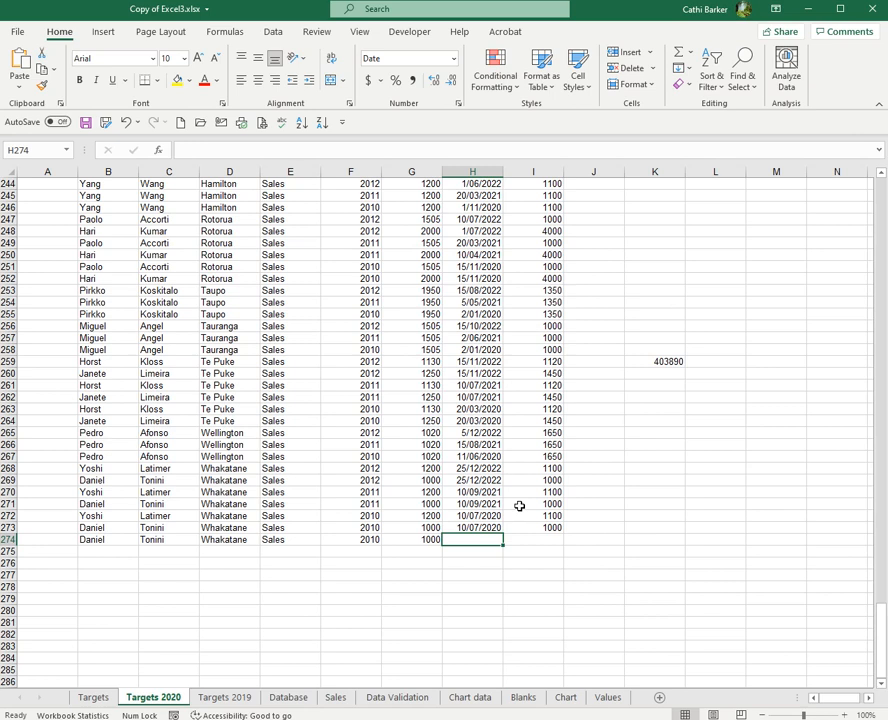
Enter 1/9/2021 as the deadline in H274 and re-enter it as 1/9 without the year.
type("1/9")
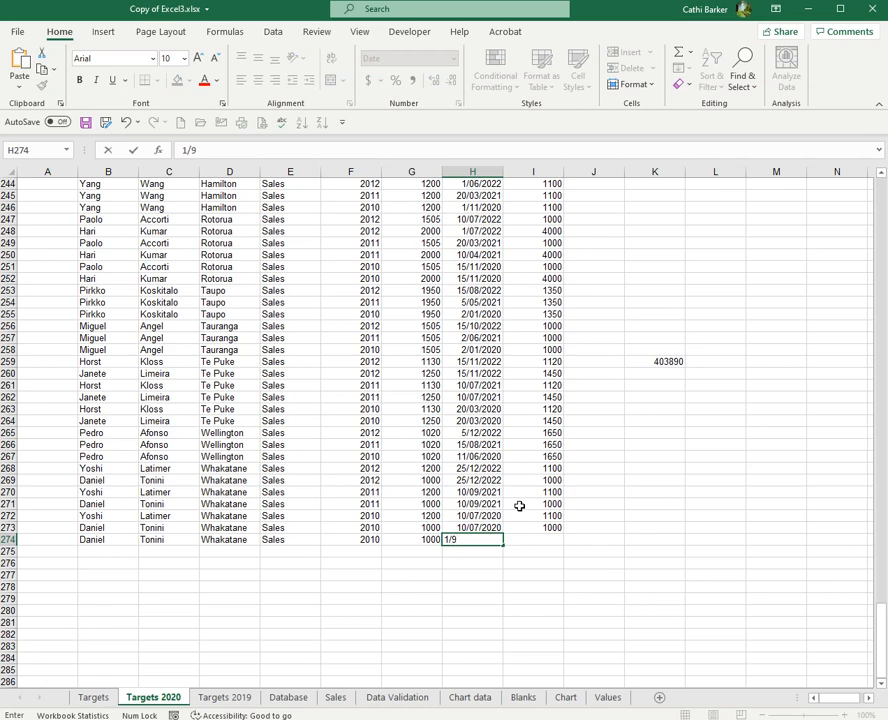
type("/2021")
key("Return")
key("Up")
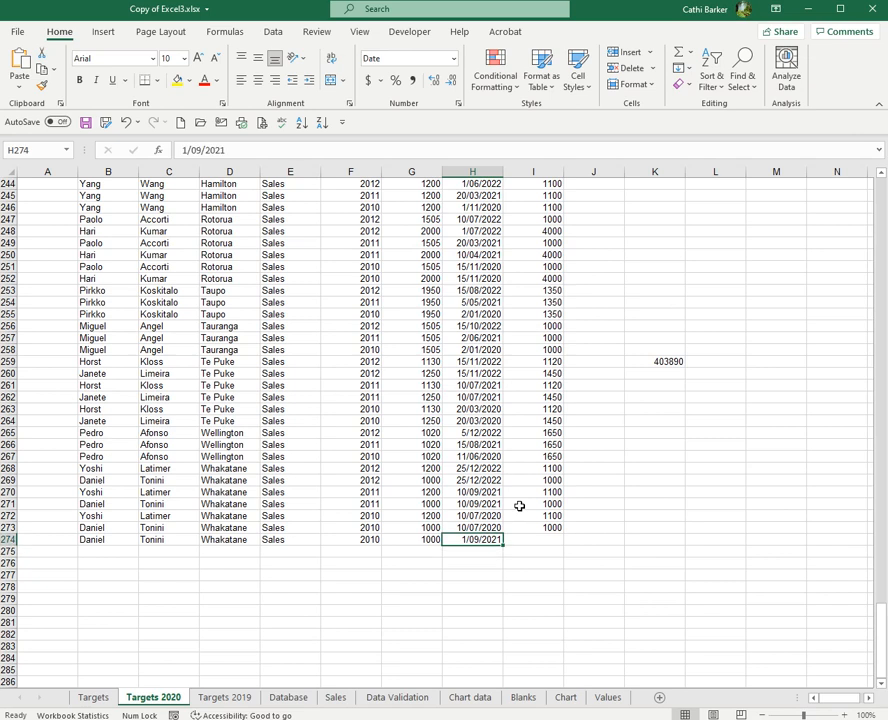
type("1/9")
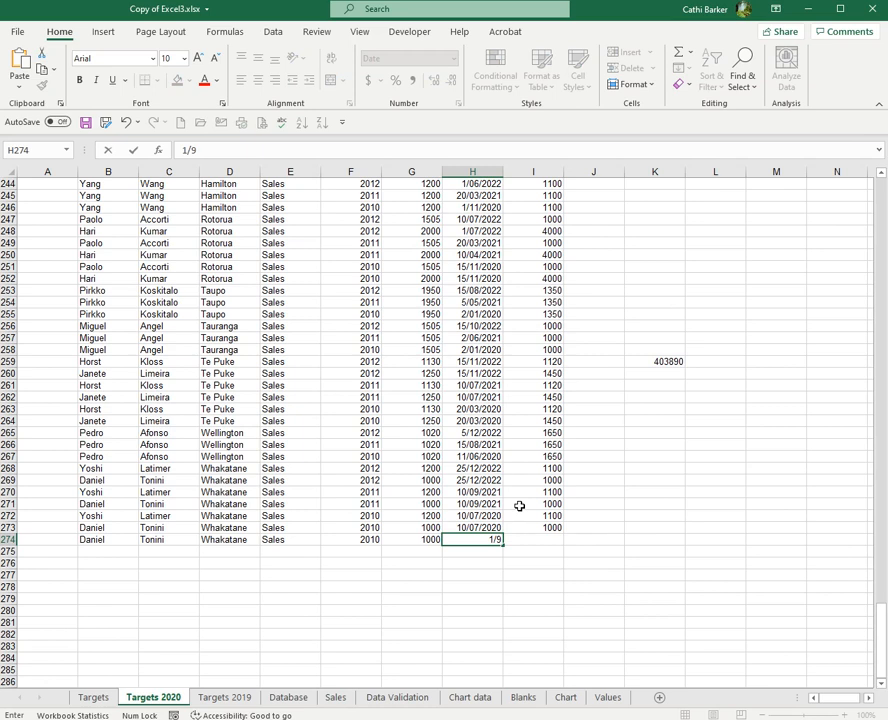
key("Return")
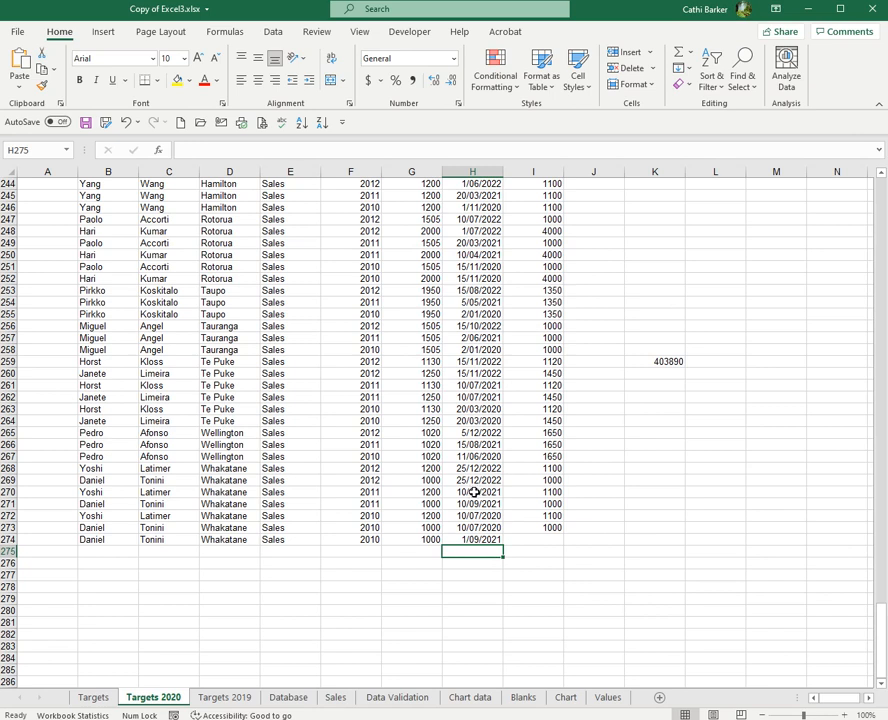
Check the number format of empty cells beside the data, including the format choices available for K271.
left_click(669, 457)
left_click(692, 480)
left_click(636, 503)
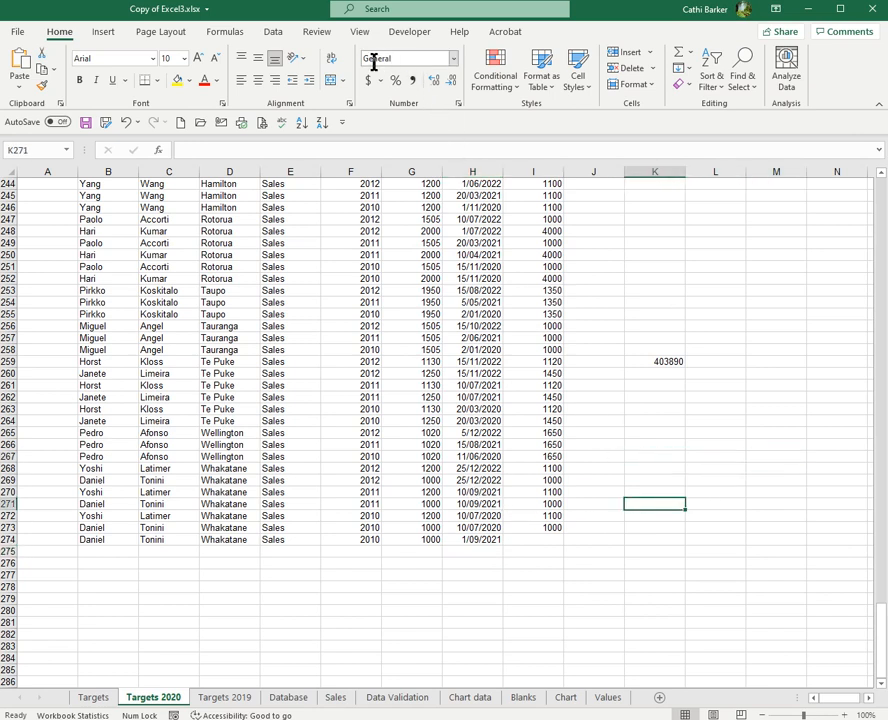
left_click(455, 60)
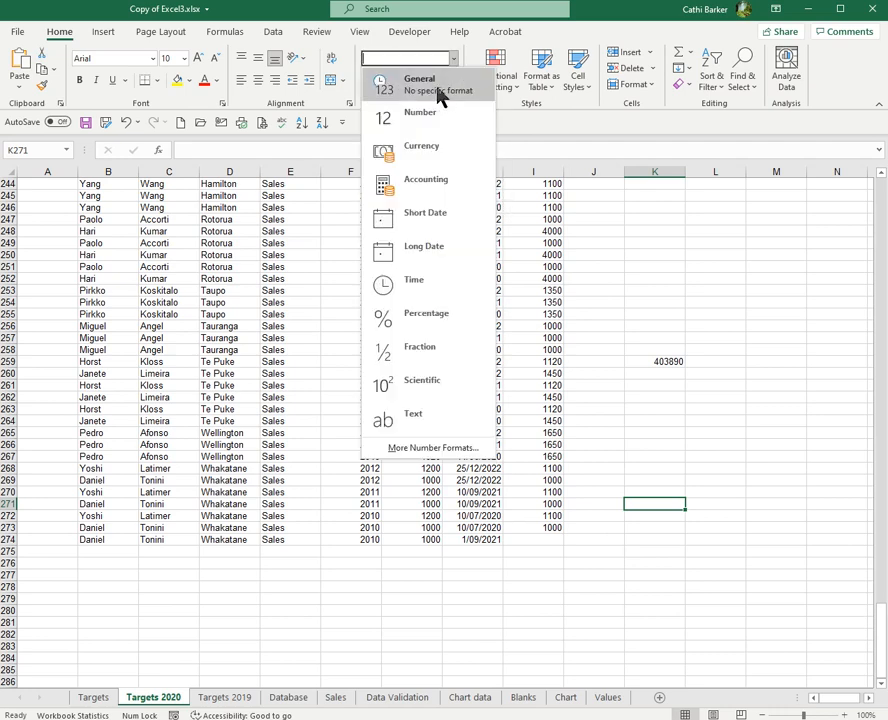
left_click(755, 365)
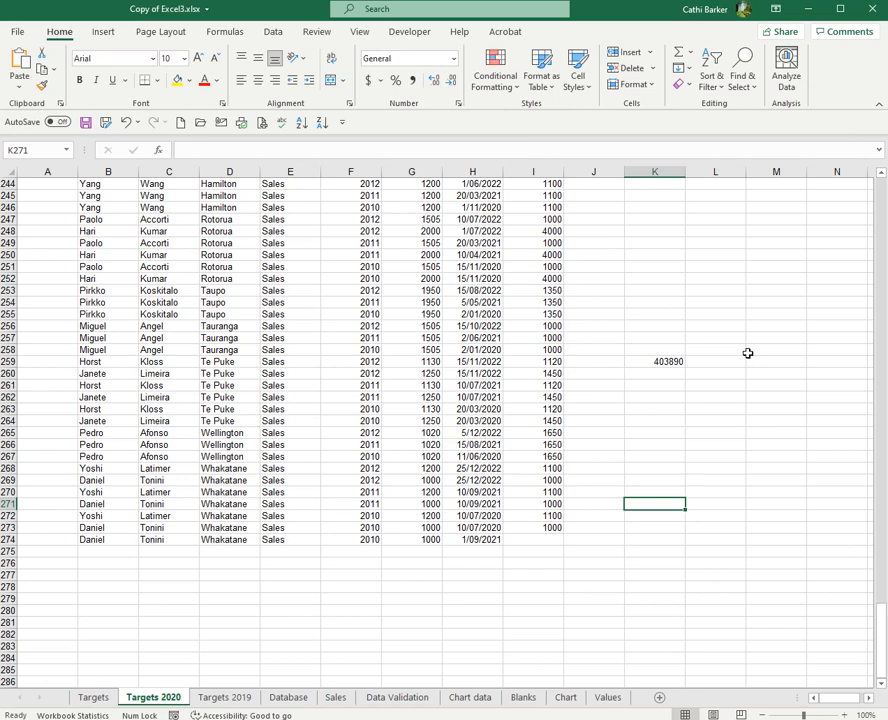
left_click(776, 337)
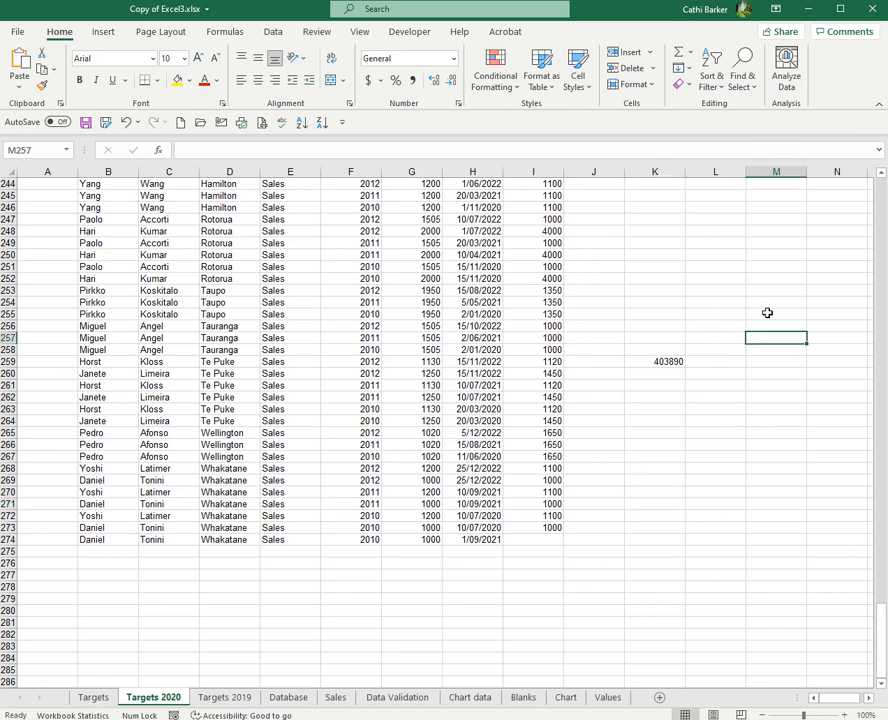
left_click(772, 281)
left_click(766, 373)
left_click(733, 434)
left_click(751, 468)
Delete the stray number in K259 beside the data.
left_click(672, 362)
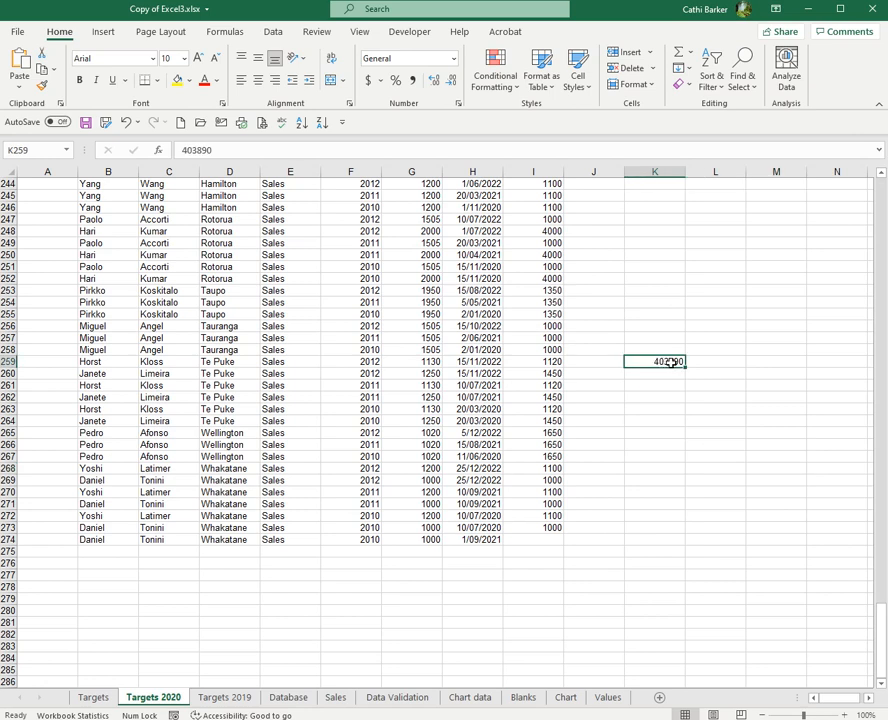
key("Delete")
Check which number format is applied to various text and number cells in the data.
left_click(553, 419)
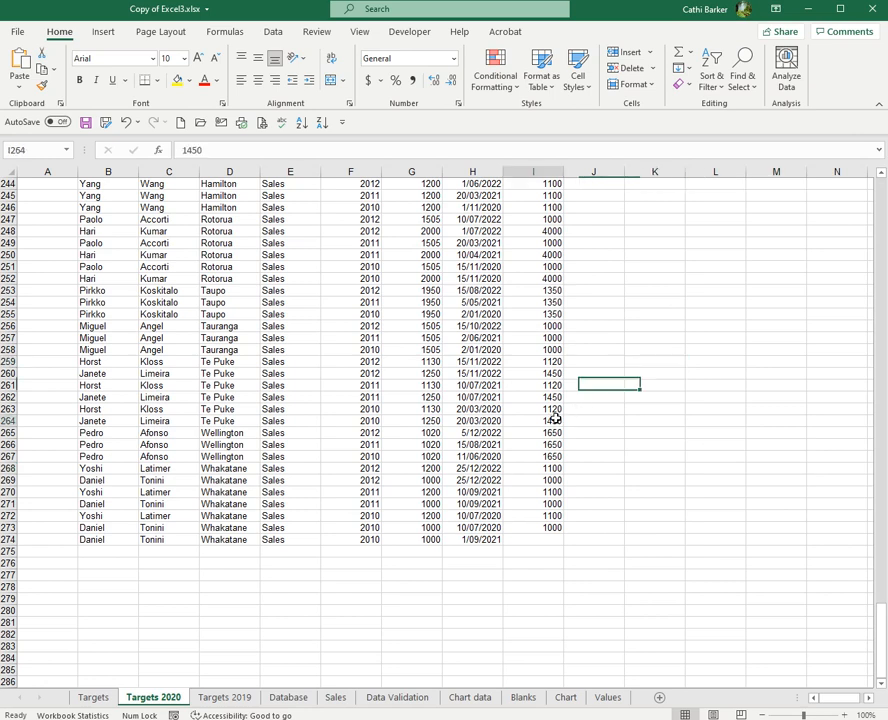
left_click(228, 458)
left_click(190, 426)
left_click(113, 370)
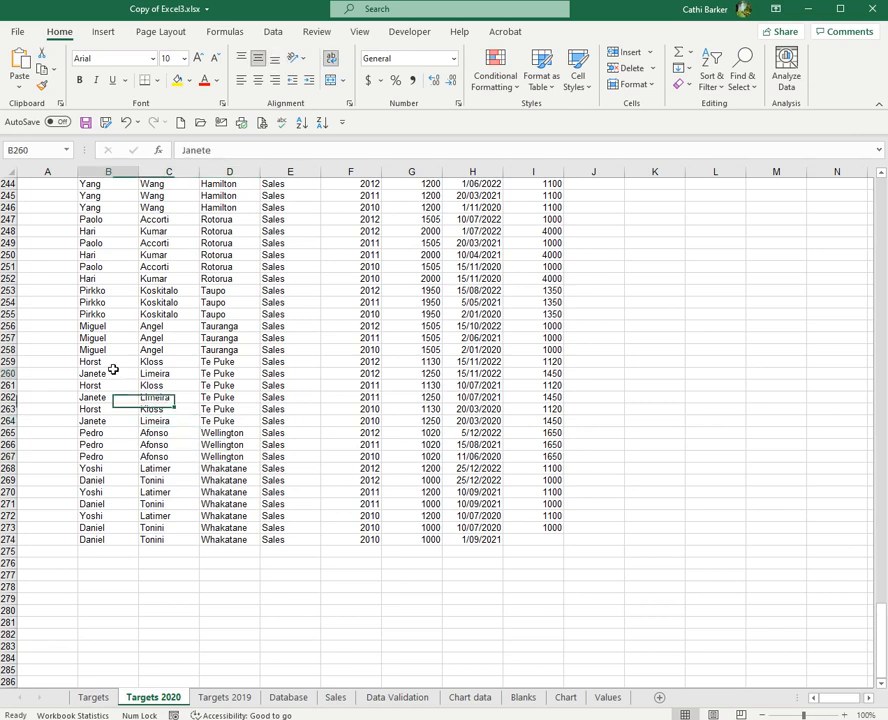
left_click(252, 361)
left_click(284, 341)
left_click(339, 327)
left_click(424, 303)
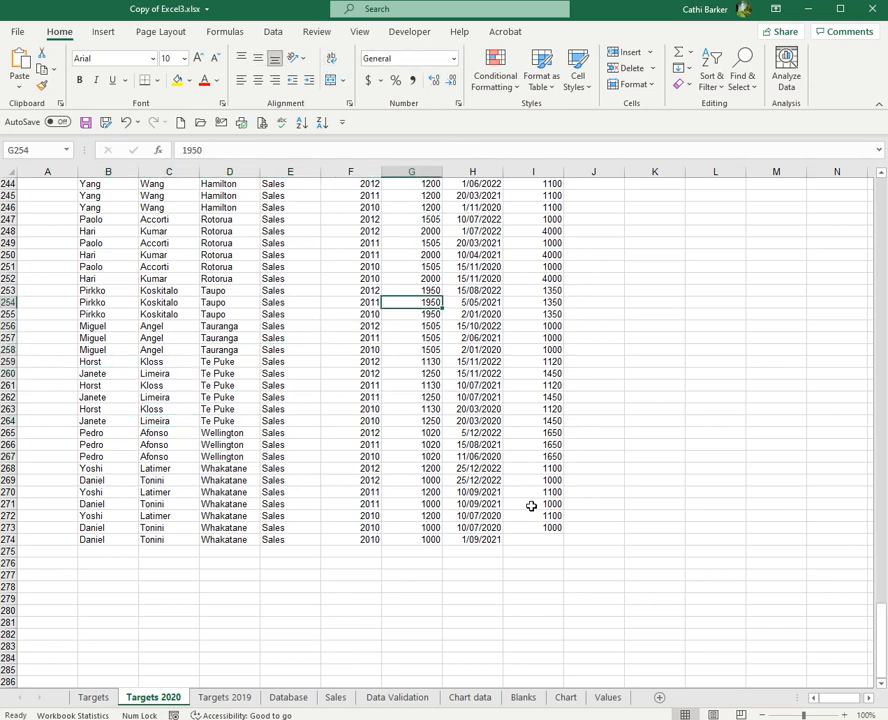
Apply the General number format to the deadline in H274.
left_click(487, 540)
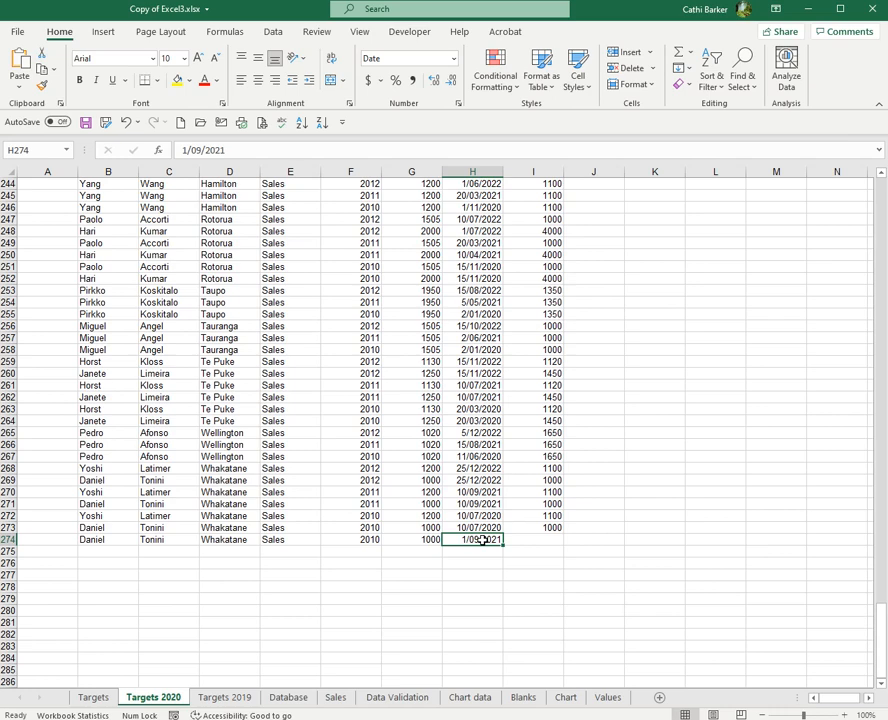
left_click(454, 59)
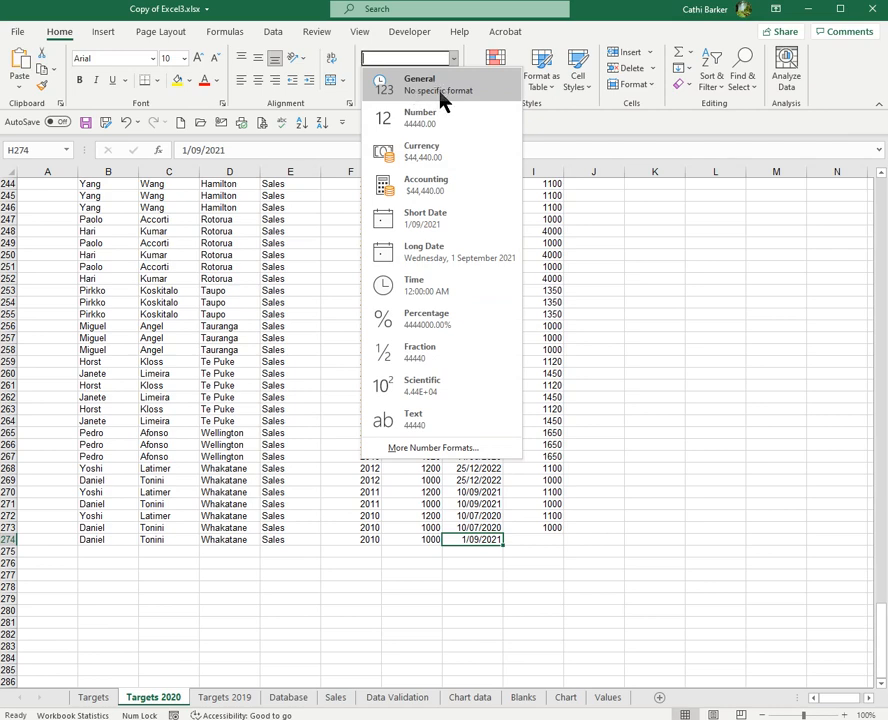
left_click(416, 90)
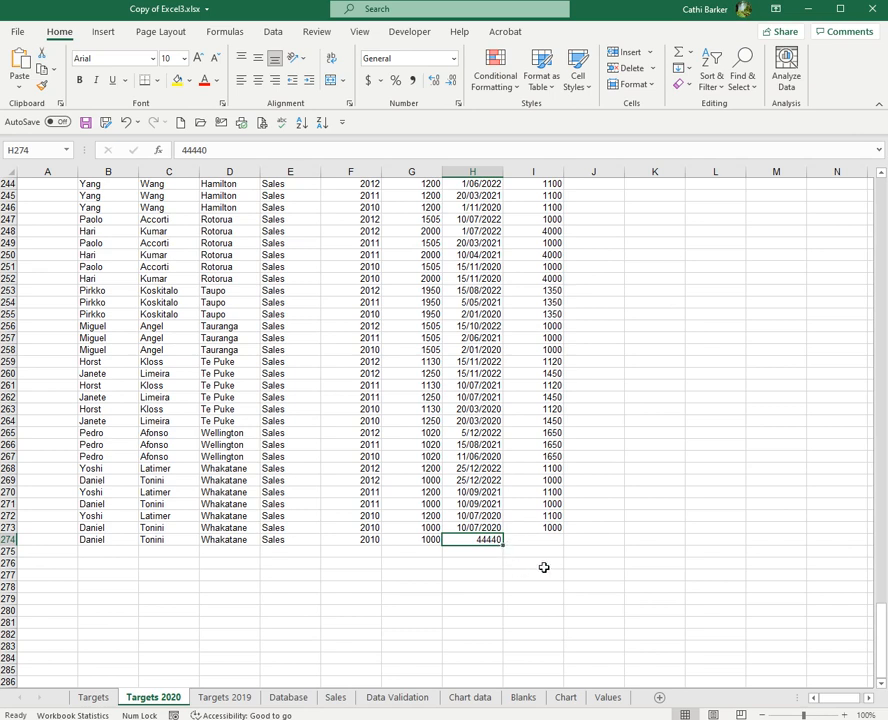
Enter 1/1/1900 in H275 and apply the General number format to it.
key("Down")
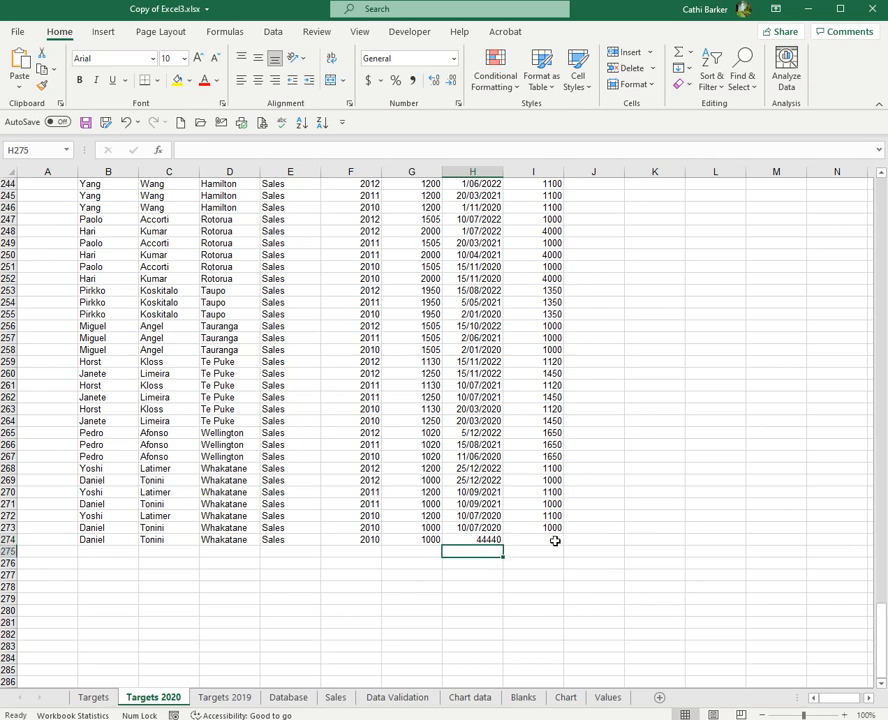
type("1/1/1900")
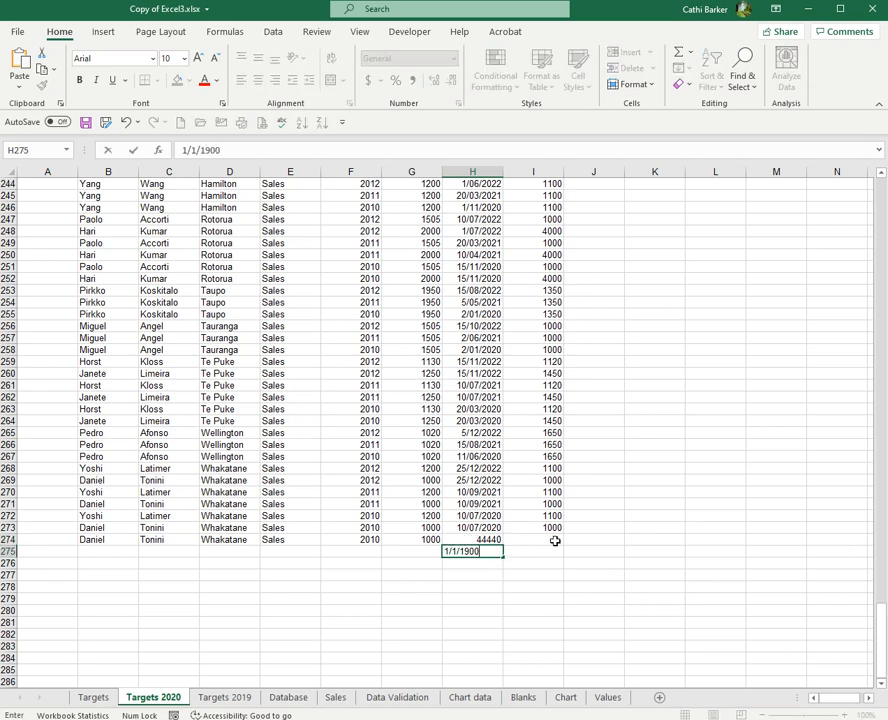
key("Return")
key("Up")
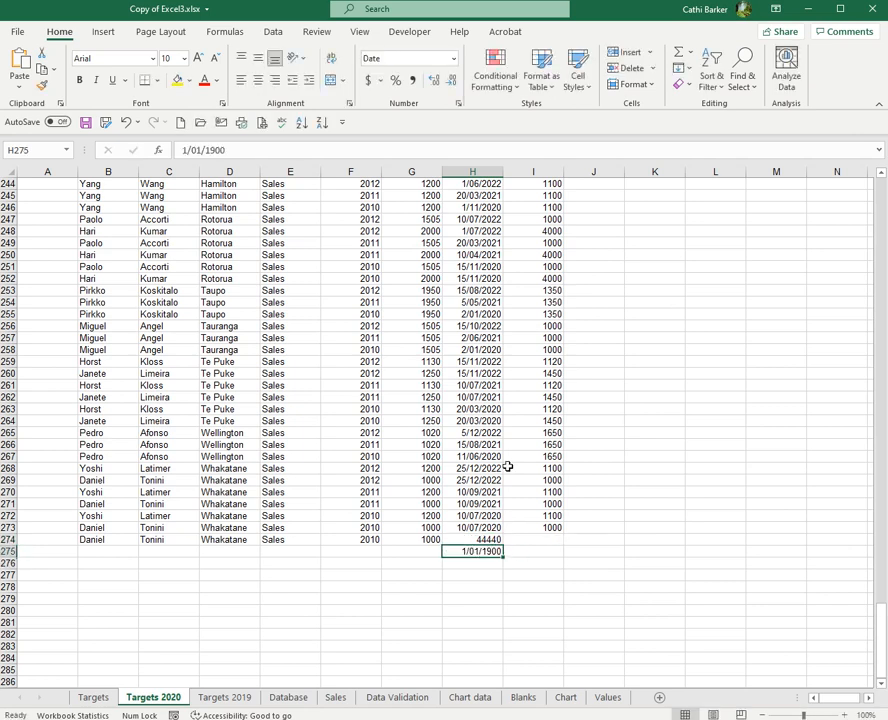
left_click(453, 59)
left_click(440, 78)
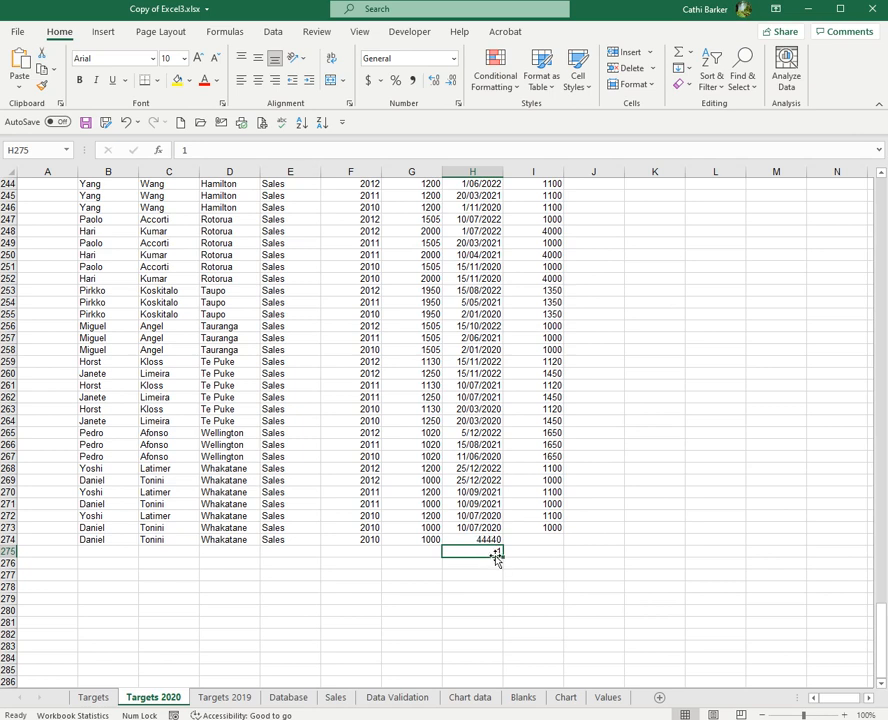
Format H274:H275 as Short Date and switch both cells to the Long Date format.
left_click_drag(490, 540, 494, 553)
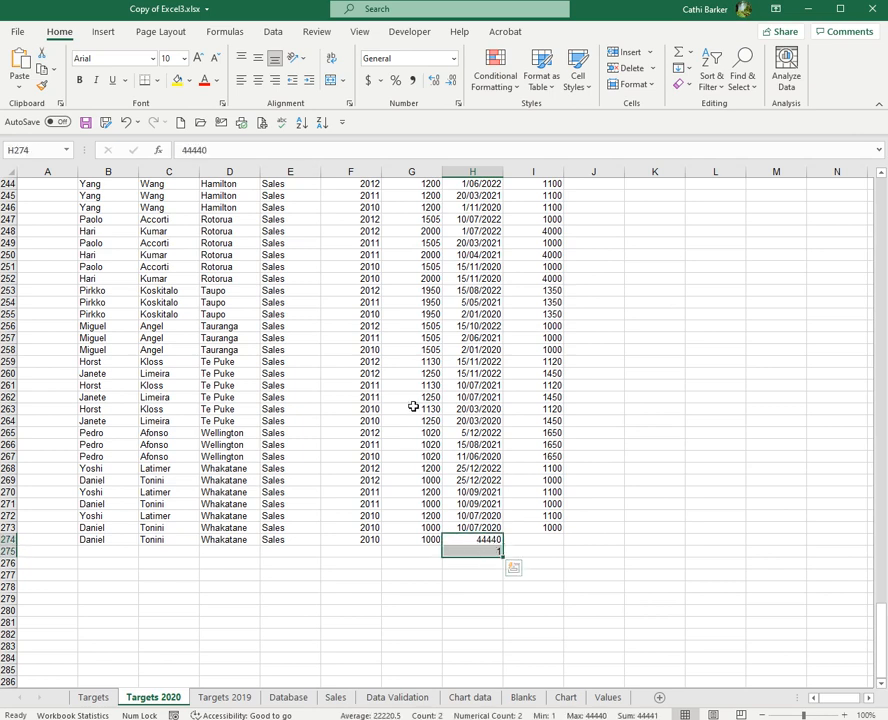
left_click(453, 60)
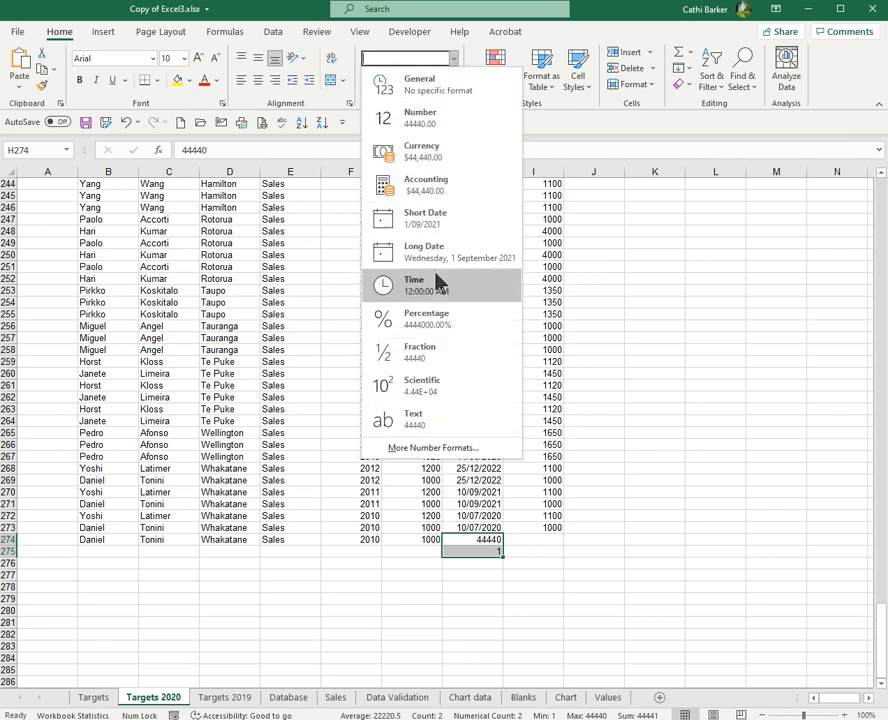
left_click(440, 228)
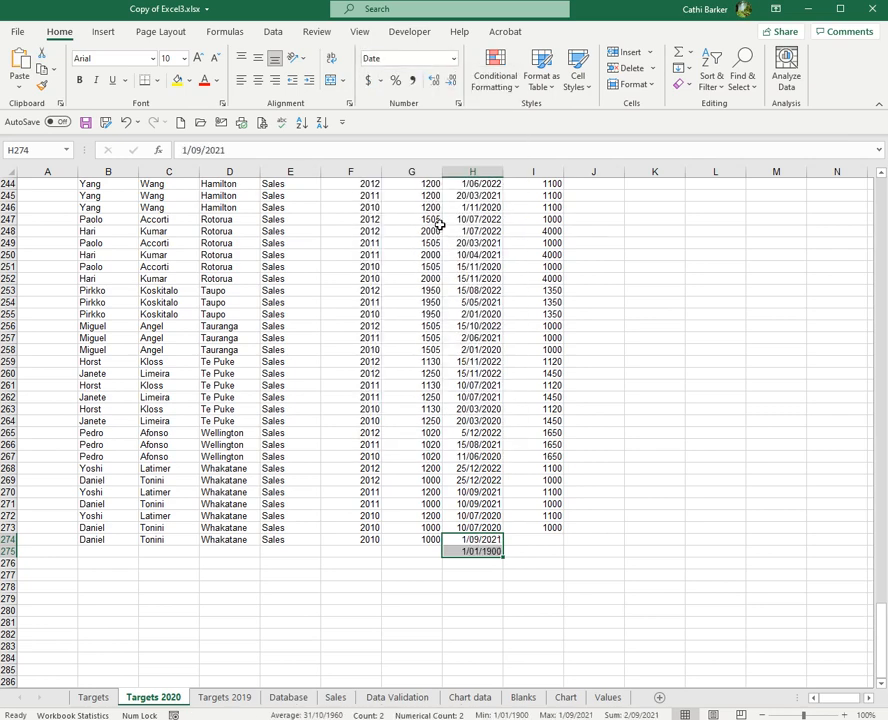
left_click(453, 60)
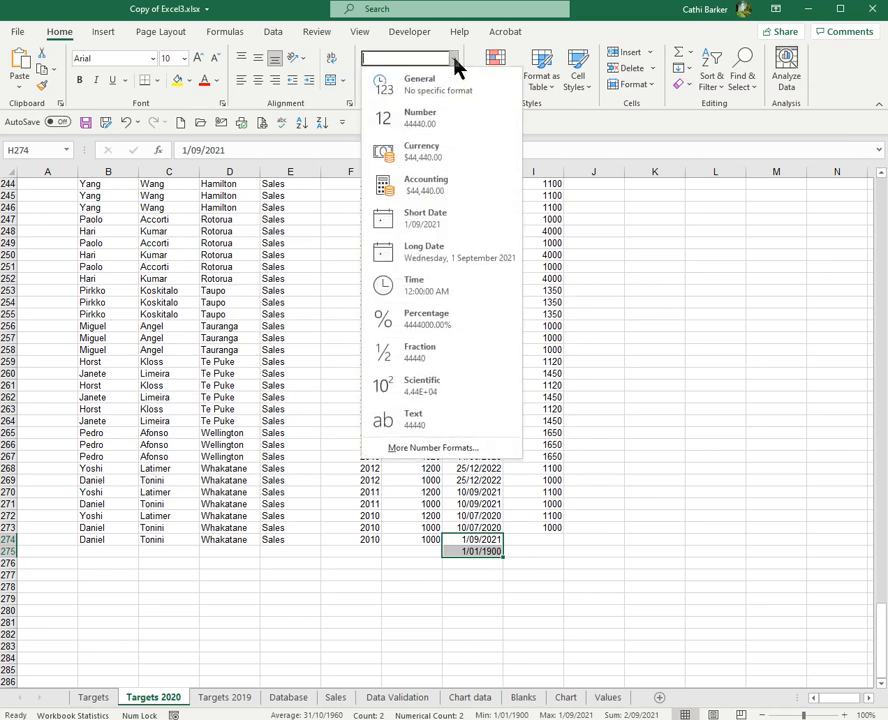
left_click(449, 252)
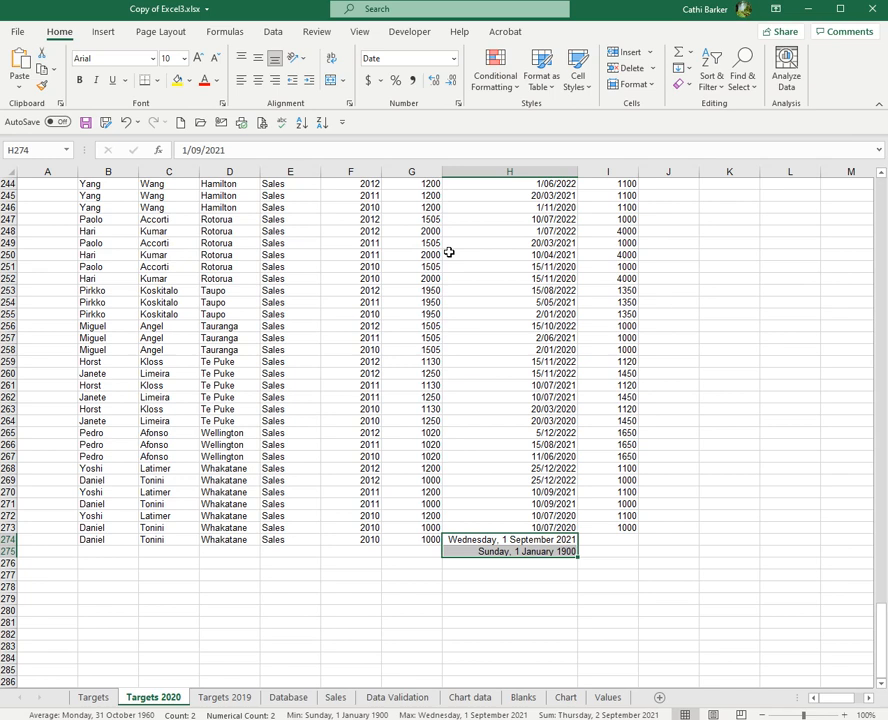
Open the full number format settings for H274:H275 and preview the date types 14/03/2012, both 14/03/12 variants and 14.03.12.
left_click(454, 59)
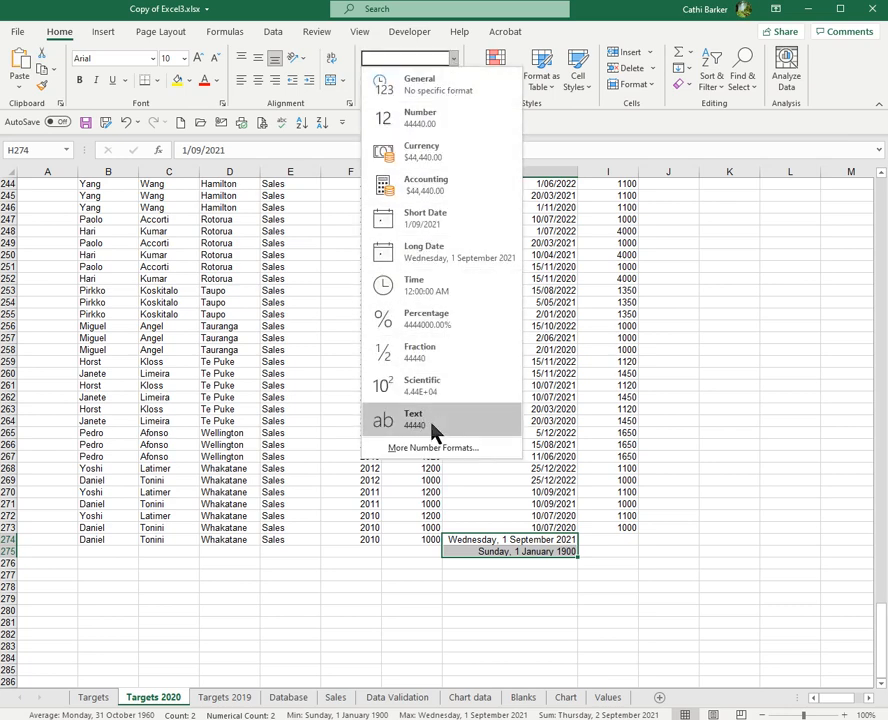
left_click(437, 449)
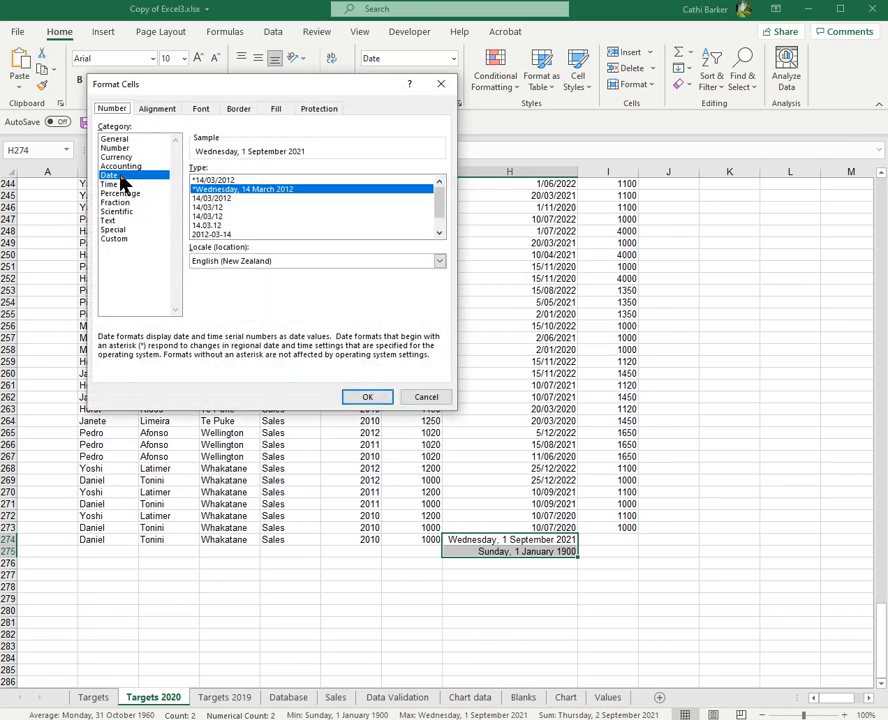
left_click(210, 199)
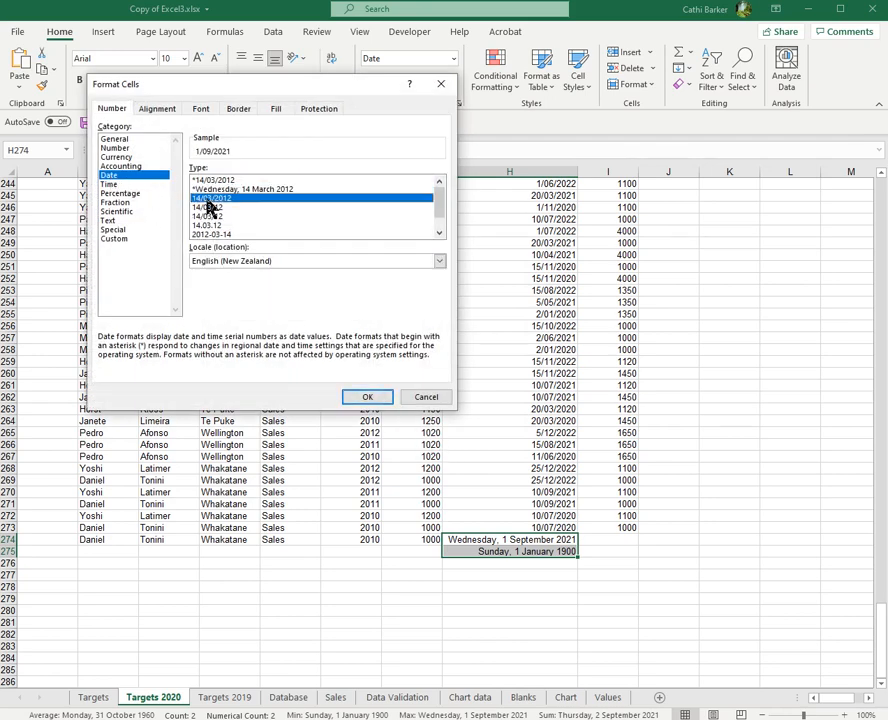
left_click(210, 207)
left_click(212, 216)
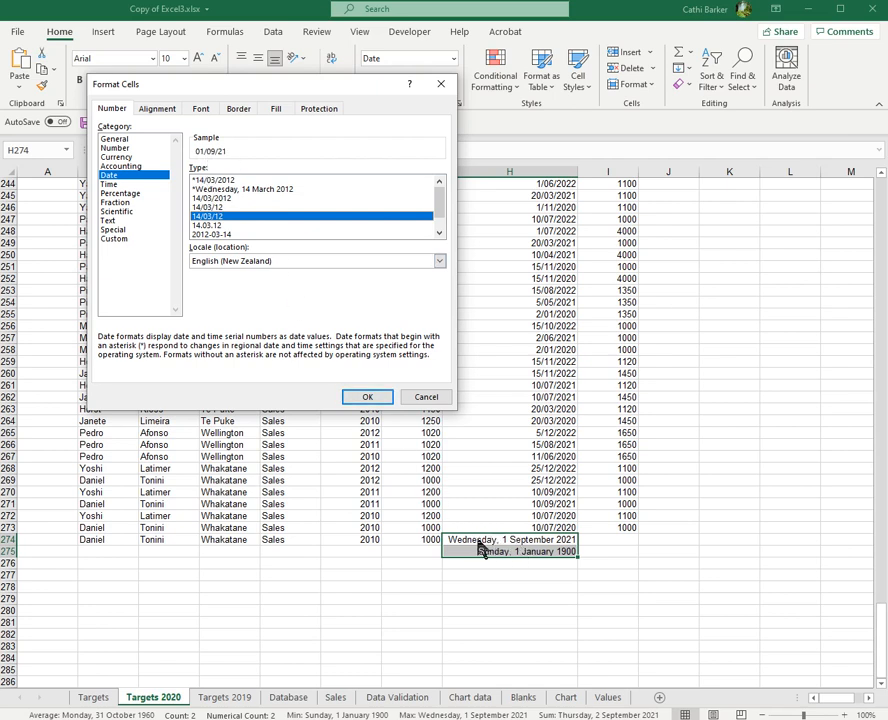
left_click(219, 199)
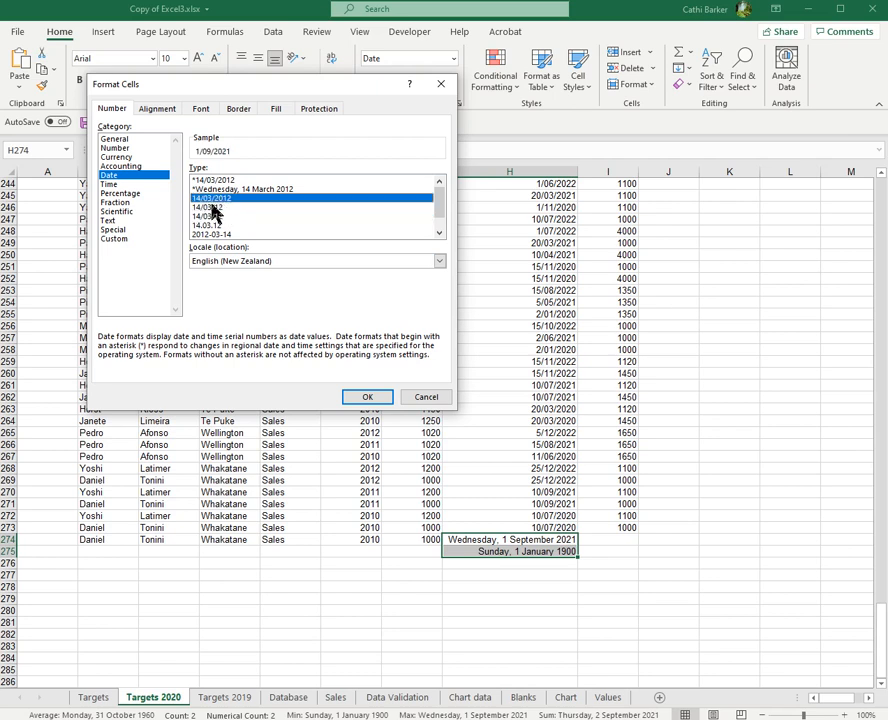
left_click(220, 207)
left_click(221, 217)
left_click(221, 225)
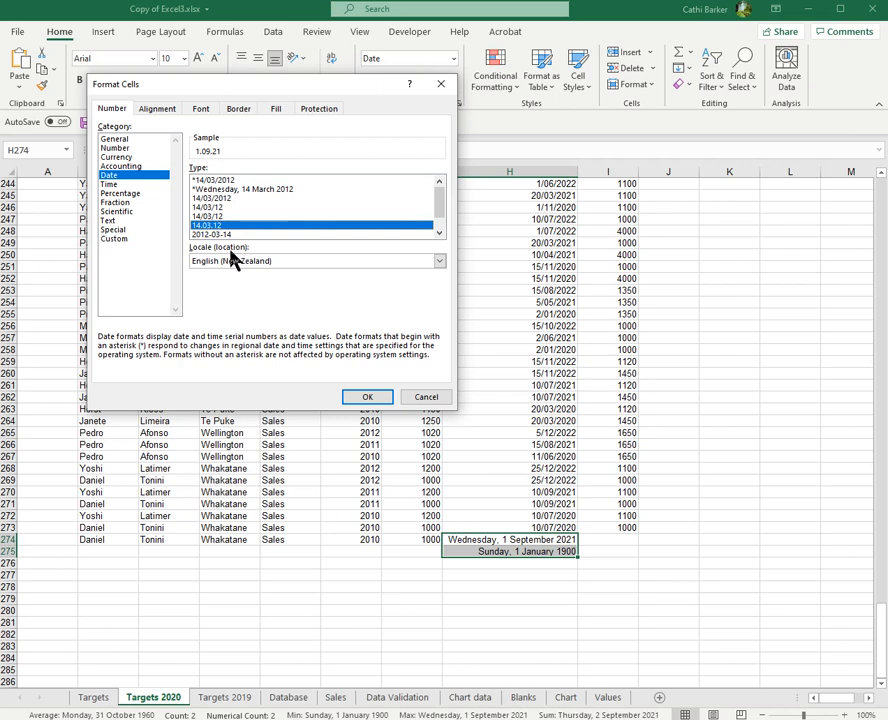
Apply the custom number format "d dddd mmmm, yyyy" to the dates in H274:H275.
left_click(120, 240)
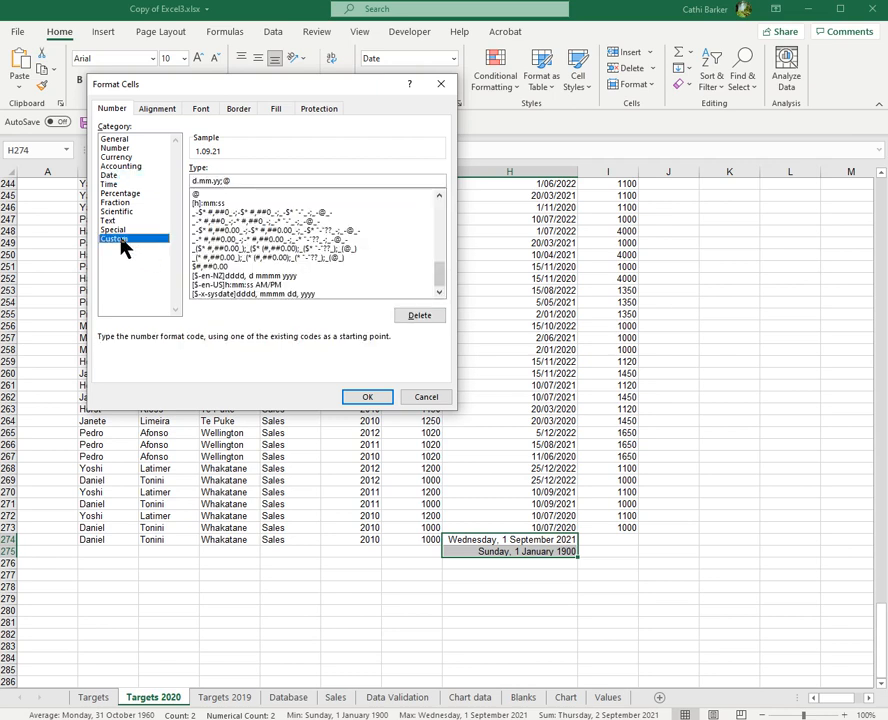
left_click_drag(234, 182, 192, 181)
key("BackSpace")
type("dd")
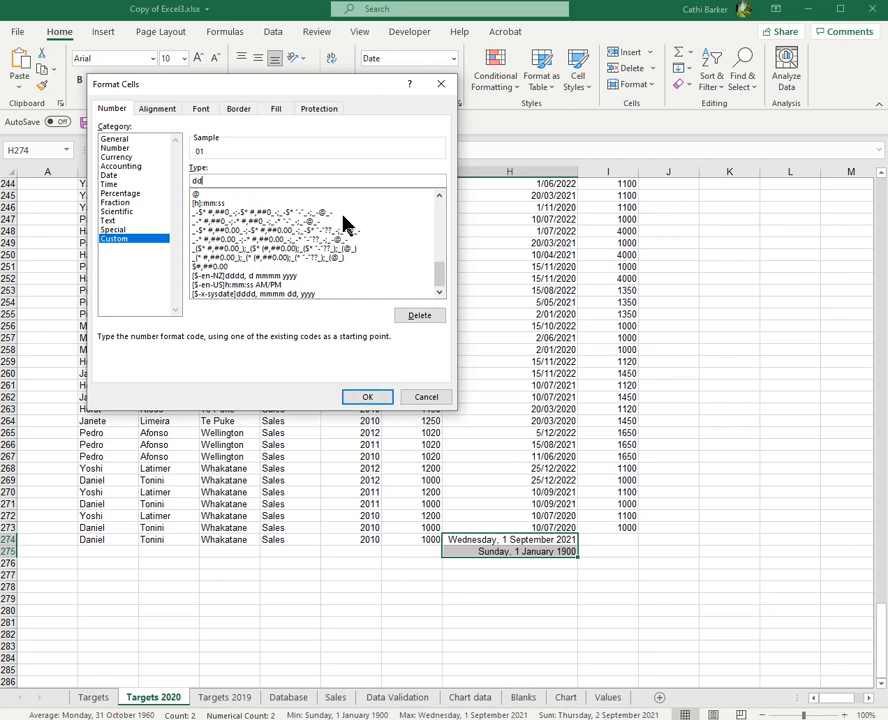
key("BackSpace")
type("ddddd")
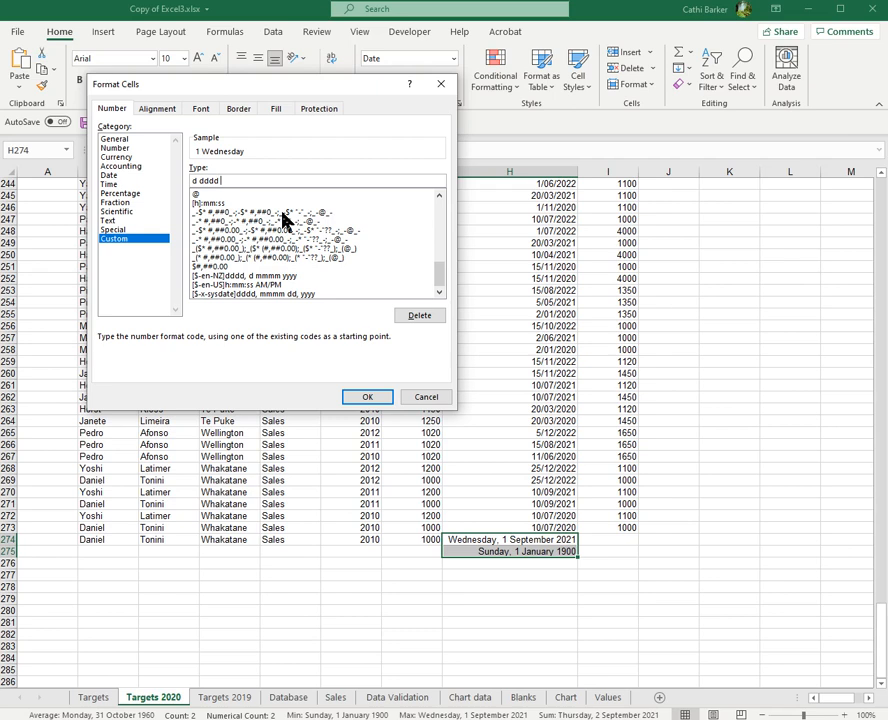
type("mmmm")
type(", yyyy")
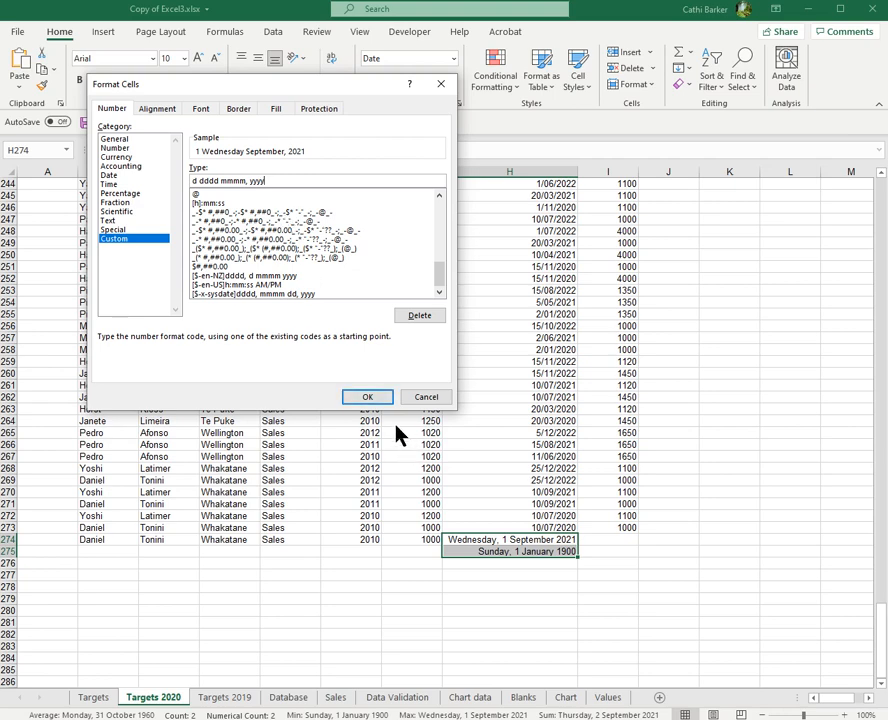
left_click(379, 398)
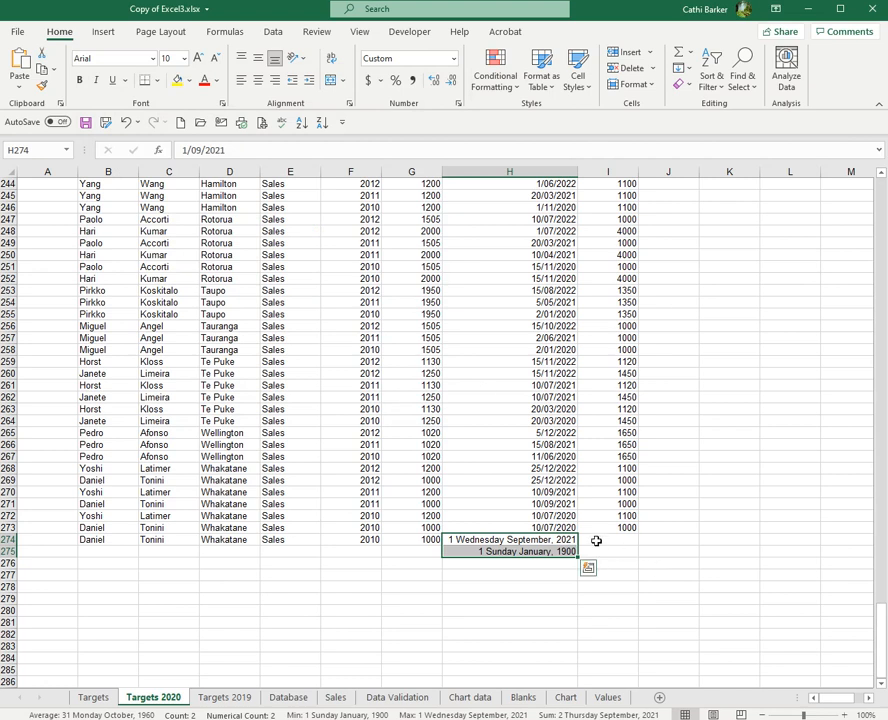